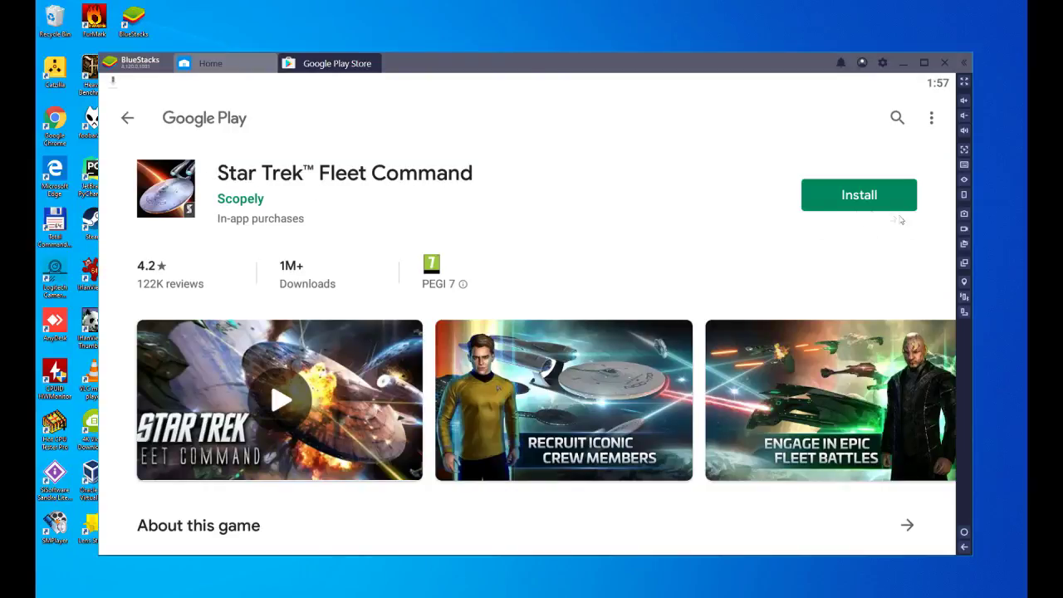
Start installing Star Trek Fleet Command from its Google Play page in BlueStacks.
{"action": "left_click", "coordinate": [855, 203]}
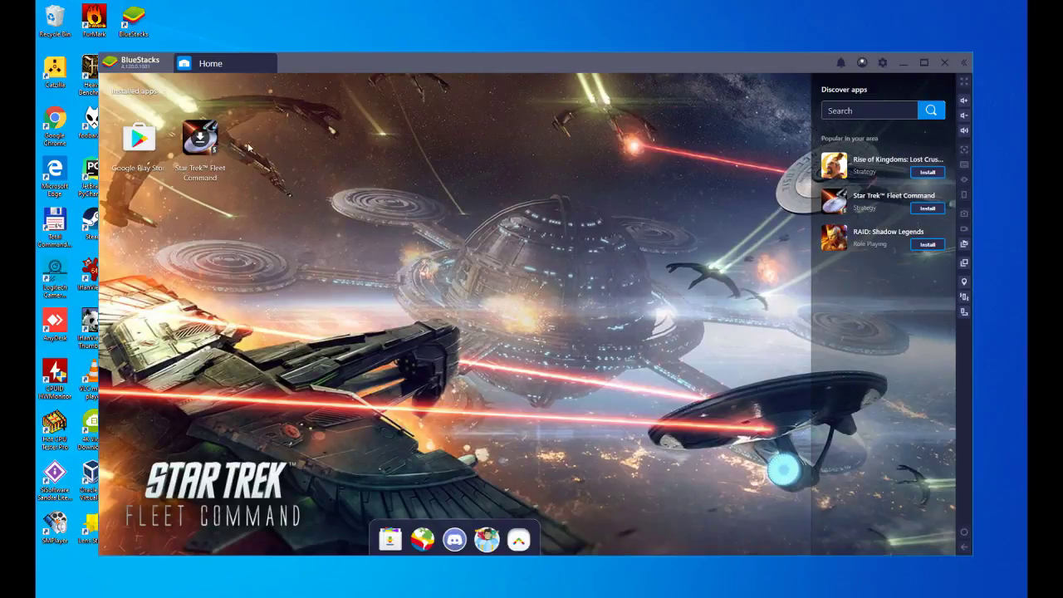
{"action": "left_click", "coordinate": [199, 140]}
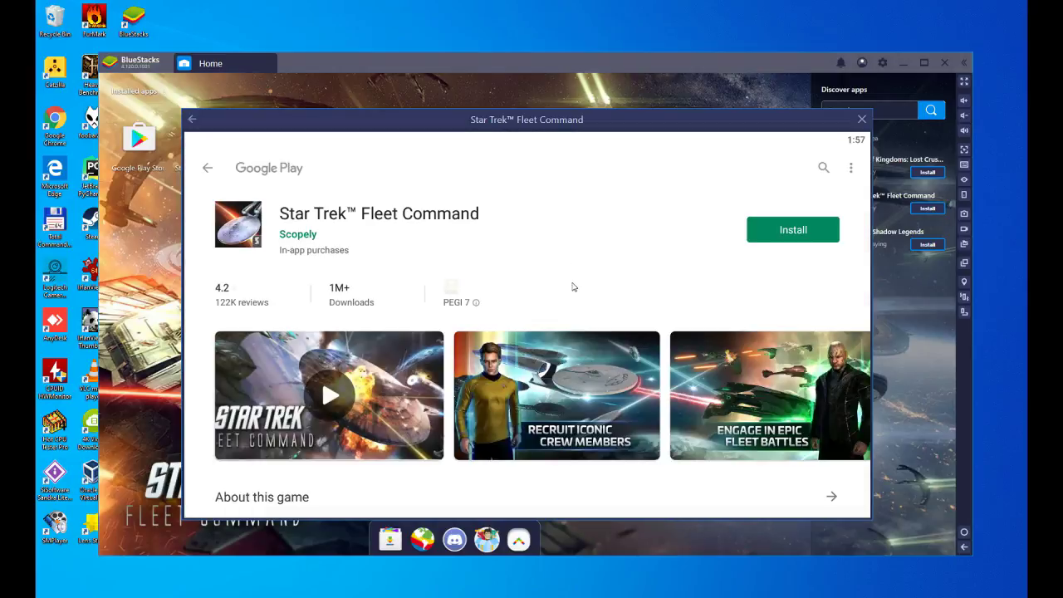
{"action": "left_click", "coordinate": [788, 230]}
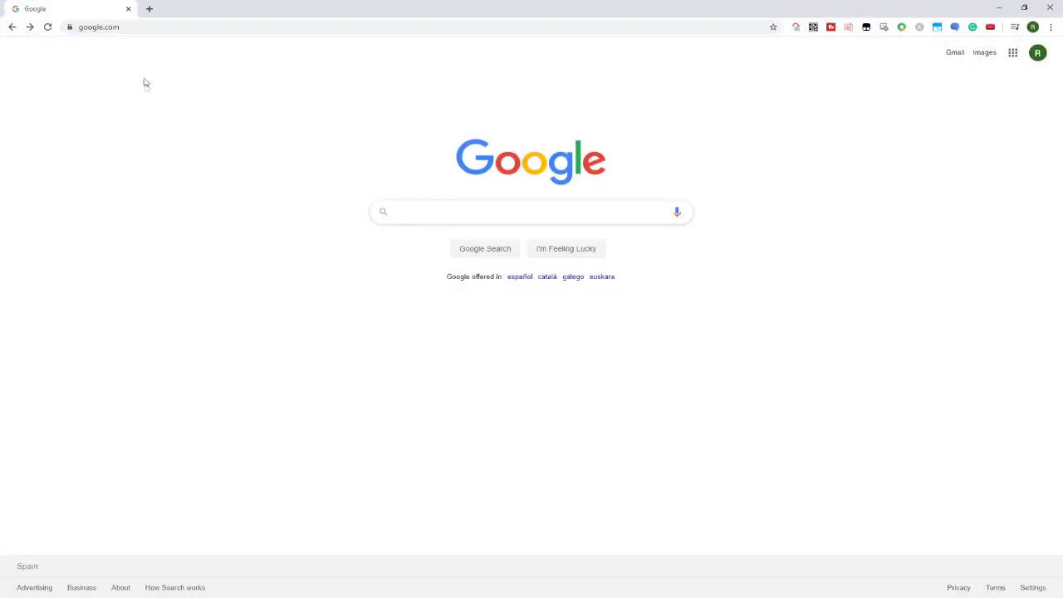
{"action": "left_click", "coordinate": [142, 30]}
{"action": "type", "text": "https://bstk.me/nkrTqCQww"}
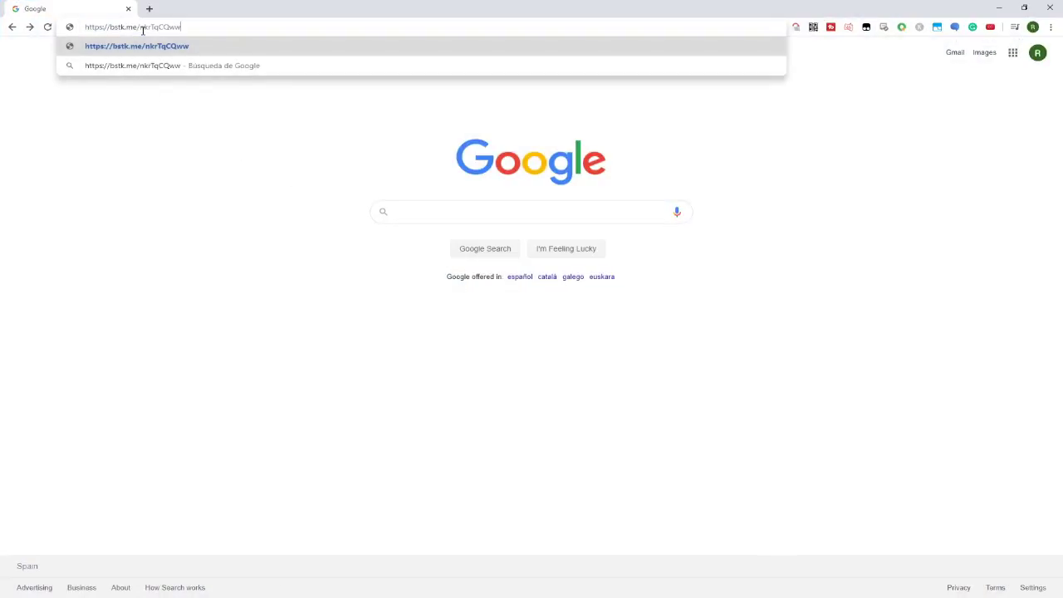
{"action": "key", "text": "Return"}
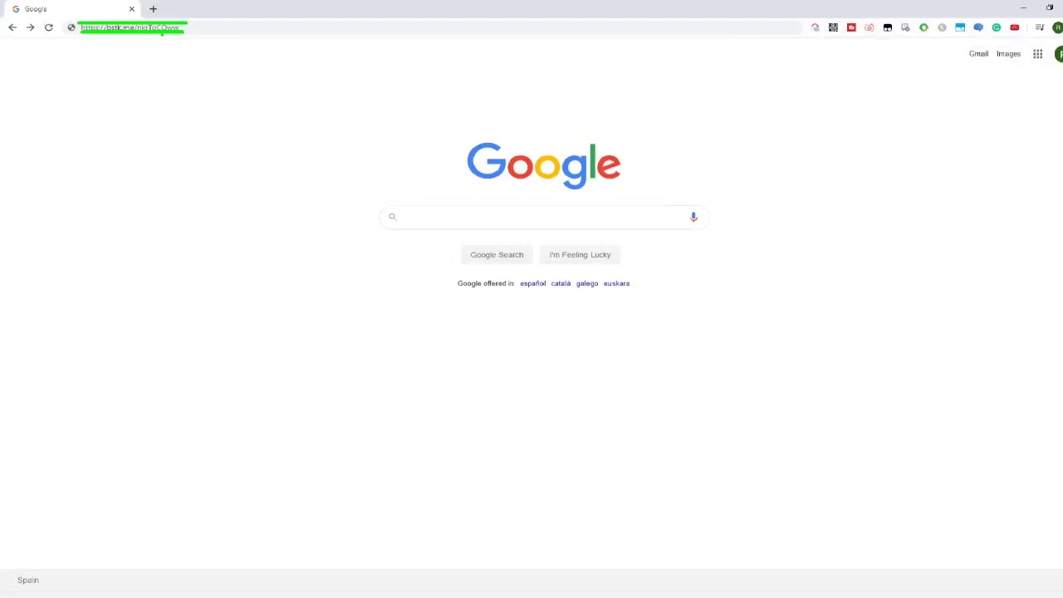
{"action": "left_click", "coordinate": [206, 29]}
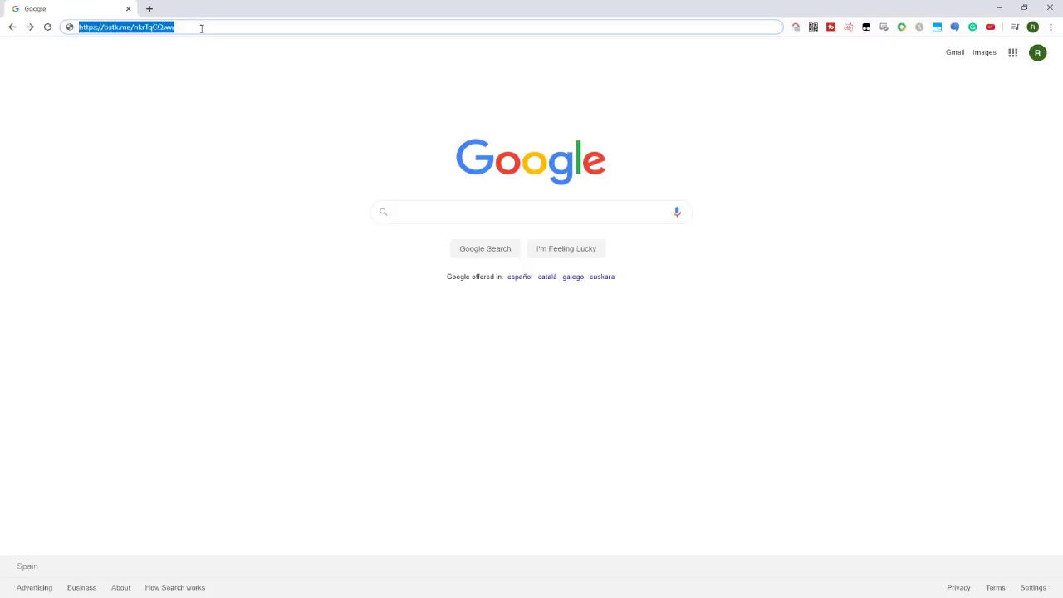
{"action": "key", "text": "Return"}
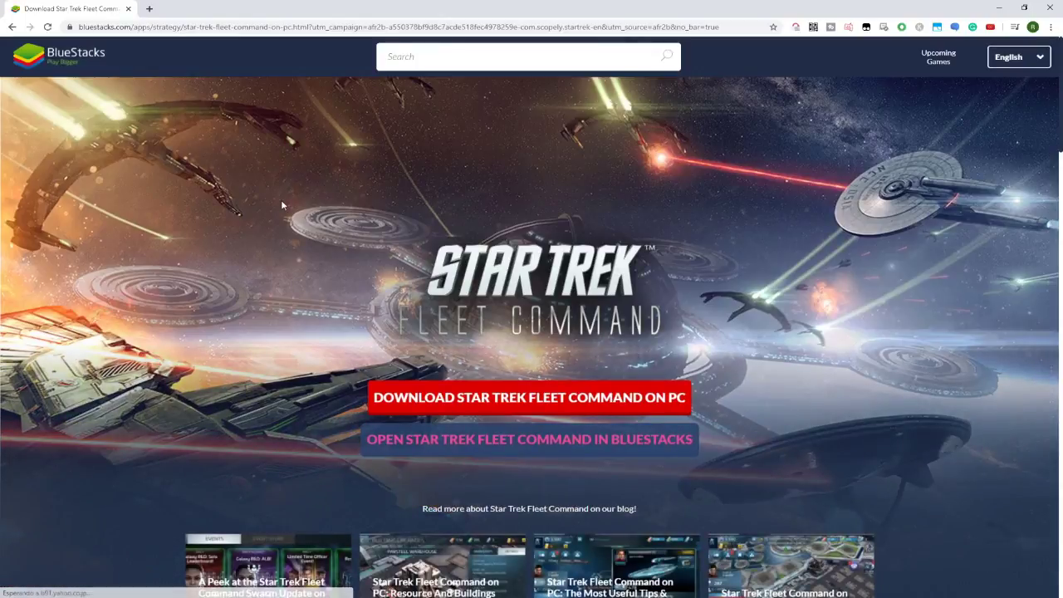
Examine the Star Trek Fleet Command page, including its description, powerups and how-to-play instructions, and return to the download options.
{"action": "scroll", "coordinate": [280, 199], "scroll_direction": "down", "scroll_amount": 5}
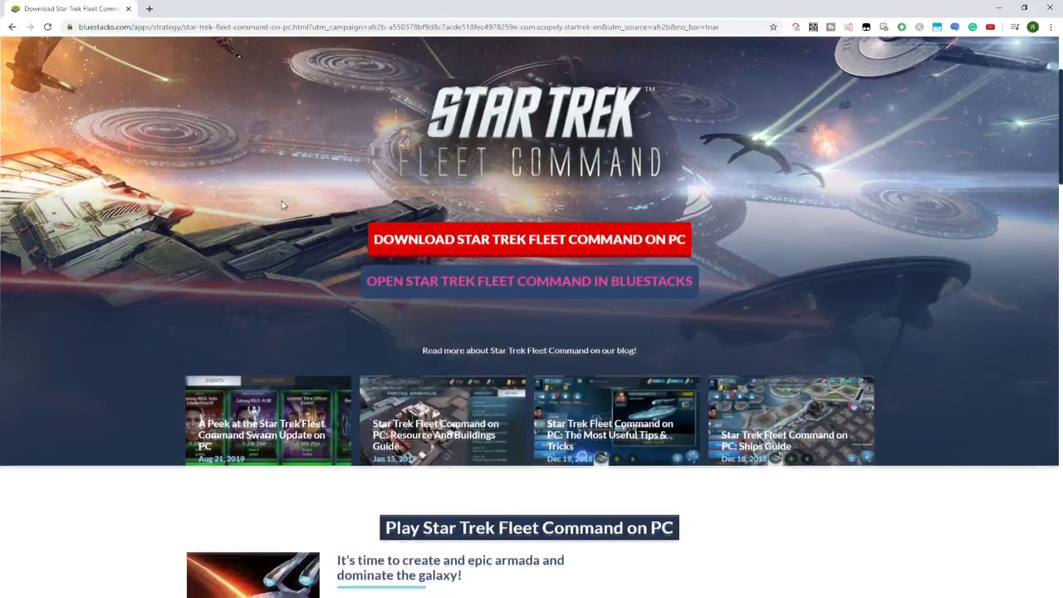
{"action": "scroll", "coordinate": [280, 205], "scroll_direction": "down", "scroll_amount": 6}
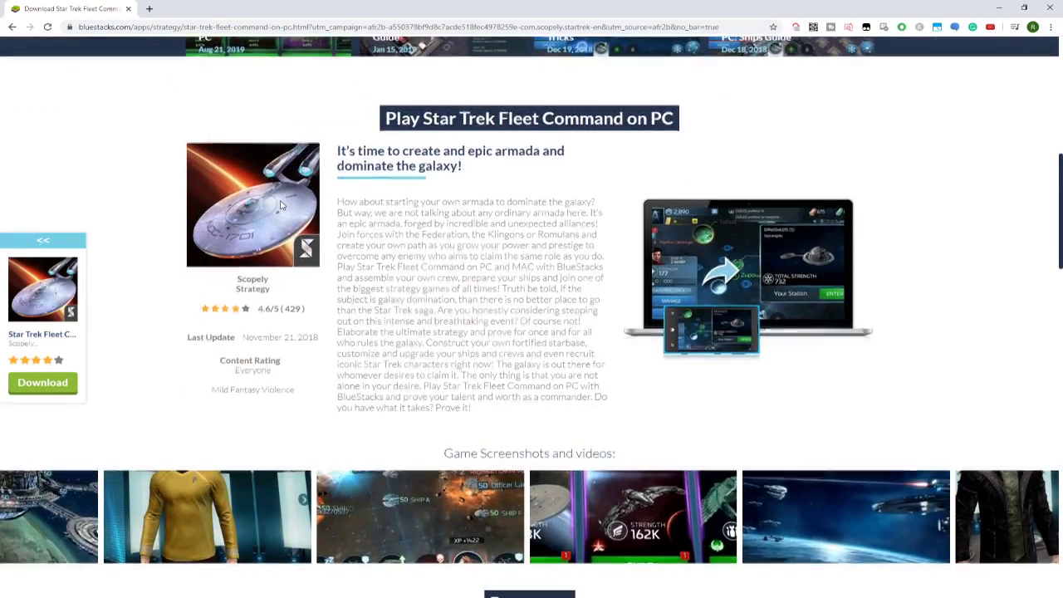
{"action": "scroll", "coordinate": [280, 206], "scroll_direction": "down", "scroll_amount": 8}
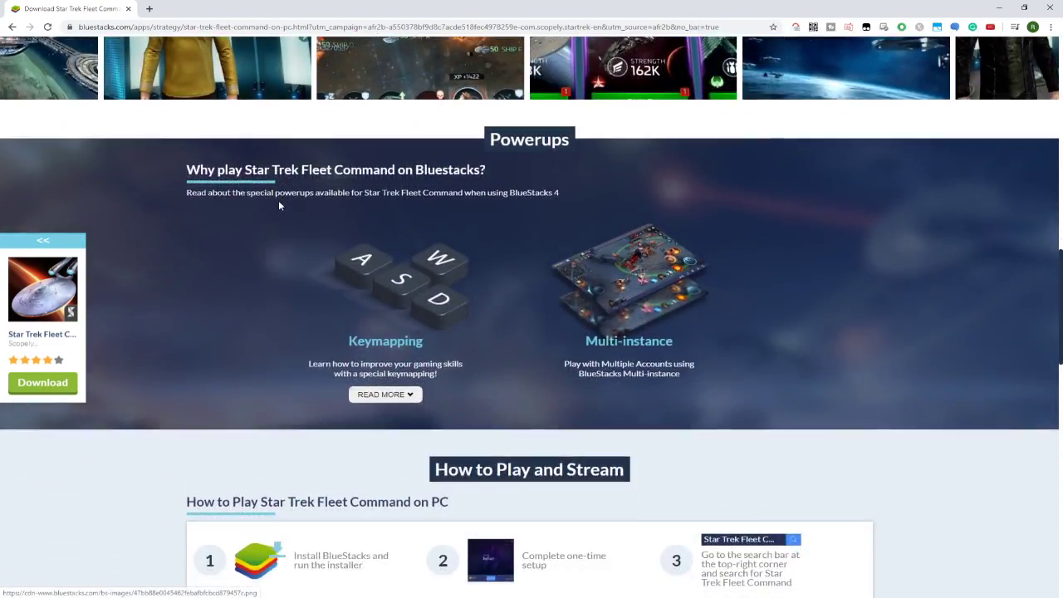
{"action": "scroll", "coordinate": [278, 205], "scroll_direction": "down", "scroll_amount": 8}
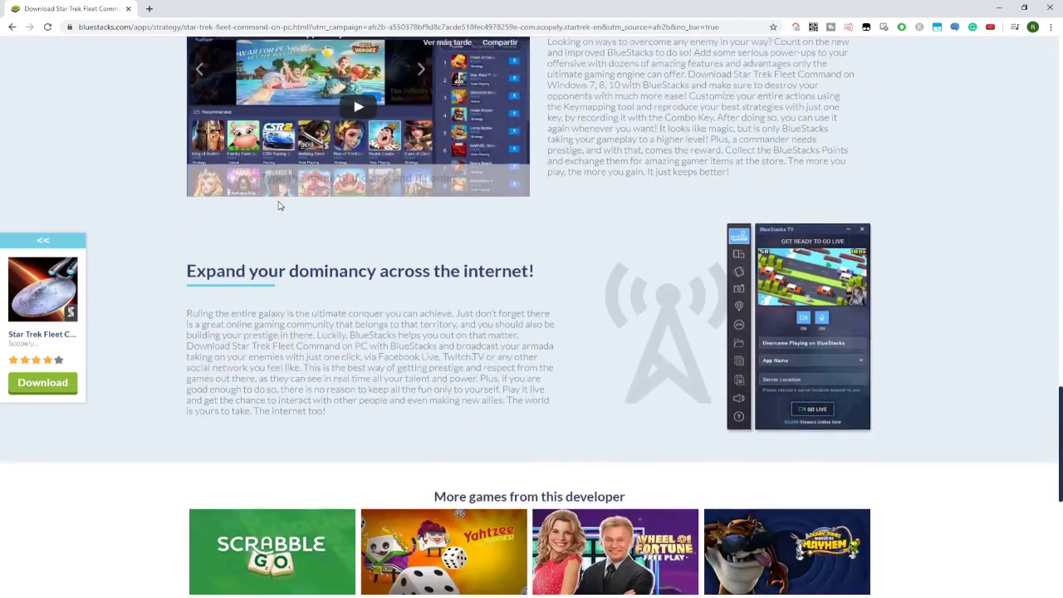
{"action": "scroll", "coordinate": [279, 208], "scroll_direction": "down", "scroll_amount": 1}
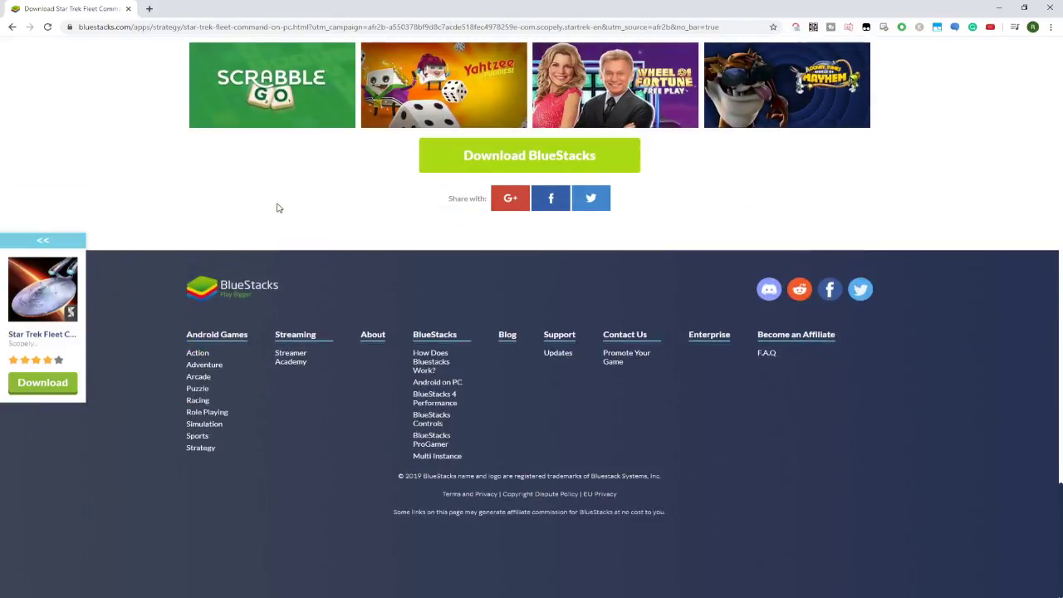
{"action": "scroll", "coordinate": [279, 207], "scroll_direction": "up", "scroll_amount": 9}
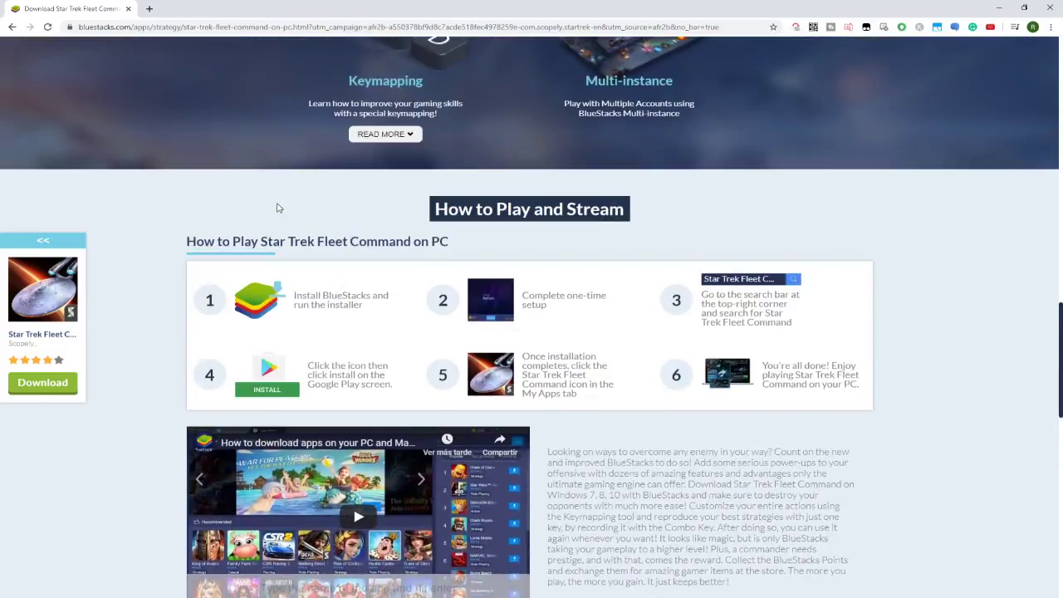
{"action": "scroll", "coordinate": [279, 208], "scroll_direction": "up", "scroll_amount": 10}
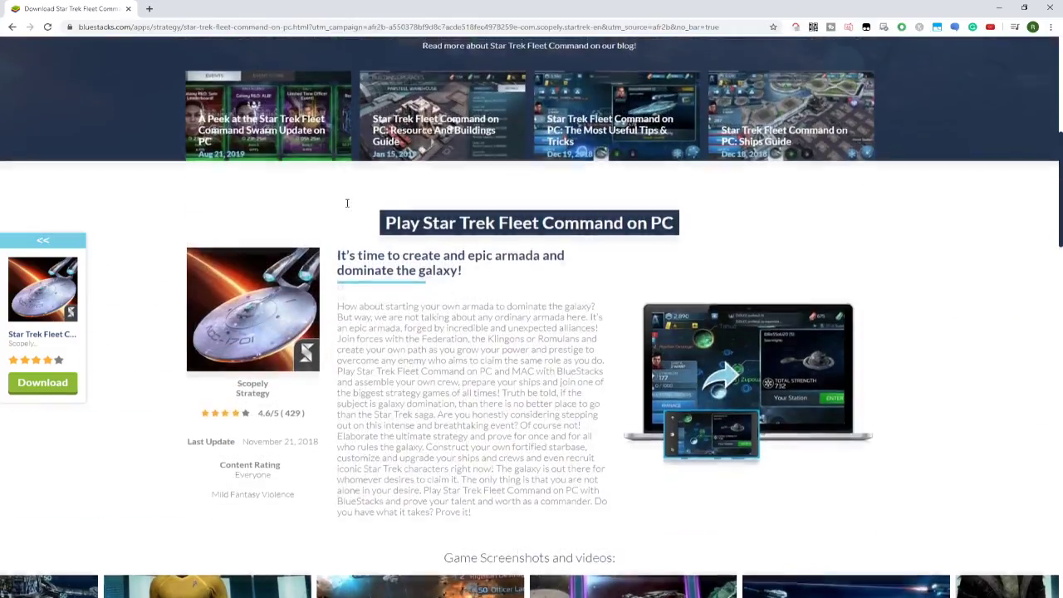
{"action": "scroll", "coordinate": [347, 203], "scroll_direction": "up", "scroll_amount": 6}
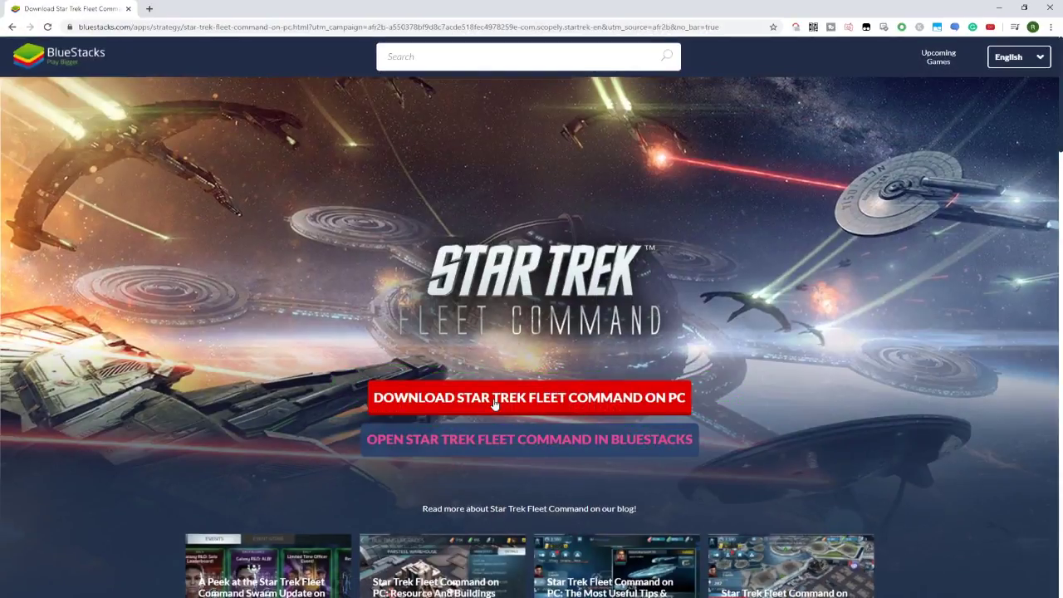
Download Star Trek Fleet Command for PC, minimize the browser and reposition the installer window on the desktop.
{"action": "left_click", "coordinate": [494, 401]}
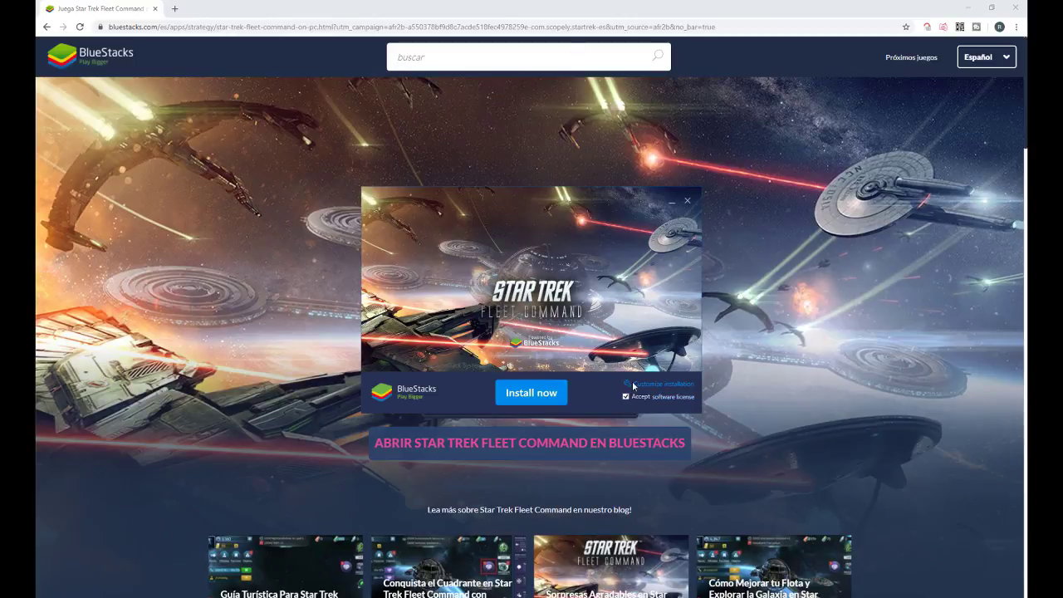
{"action": "left_click", "coordinate": [967, 7]}
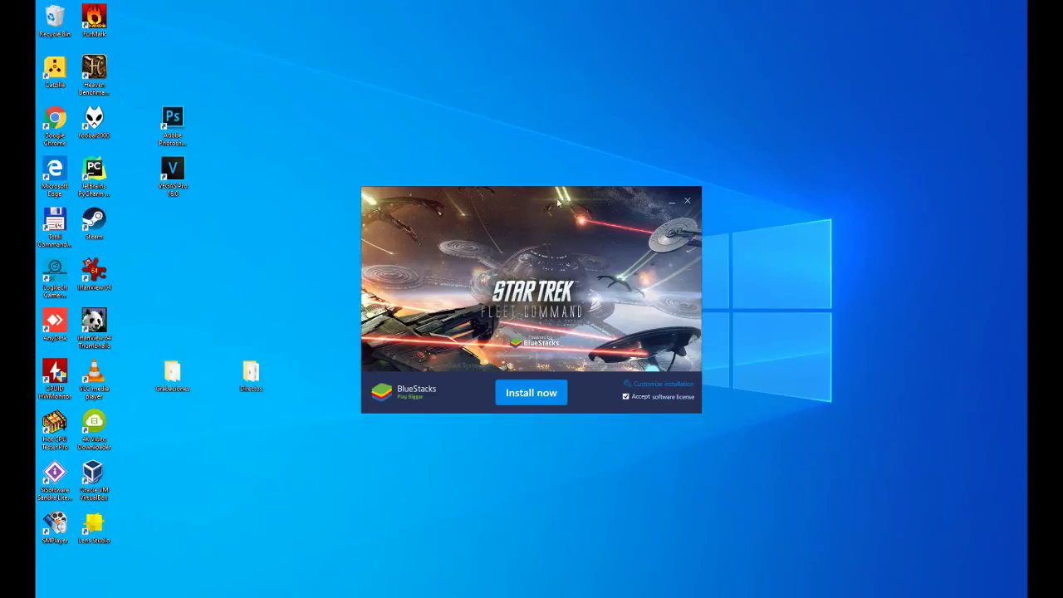
{"action": "left_click_drag", "start_coordinate": [543, 197], "coordinate": [511, 146]}
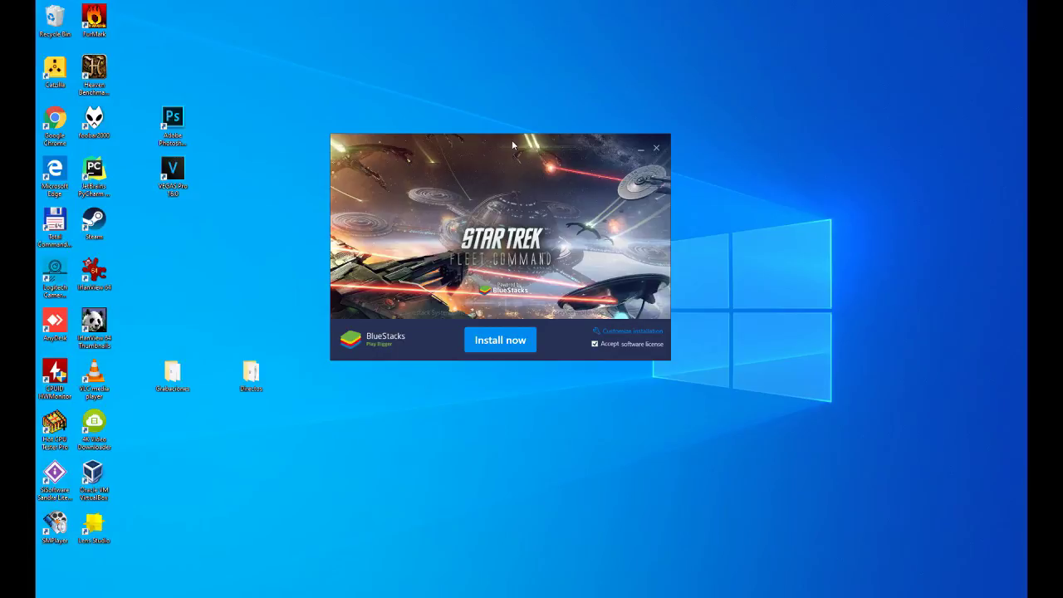
Check the data path in the custom installation options, go back, and install BlueStacks with the default settings.
{"action": "left_click", "coordinate": [621, 332]}
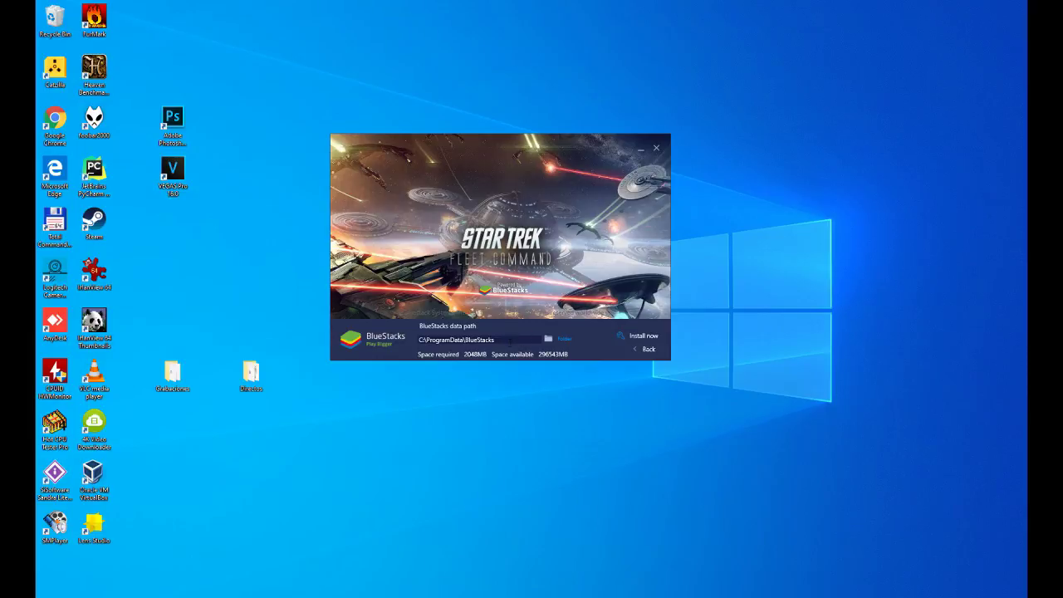
{"action": "left_click", "coordinate": [648, 349]}
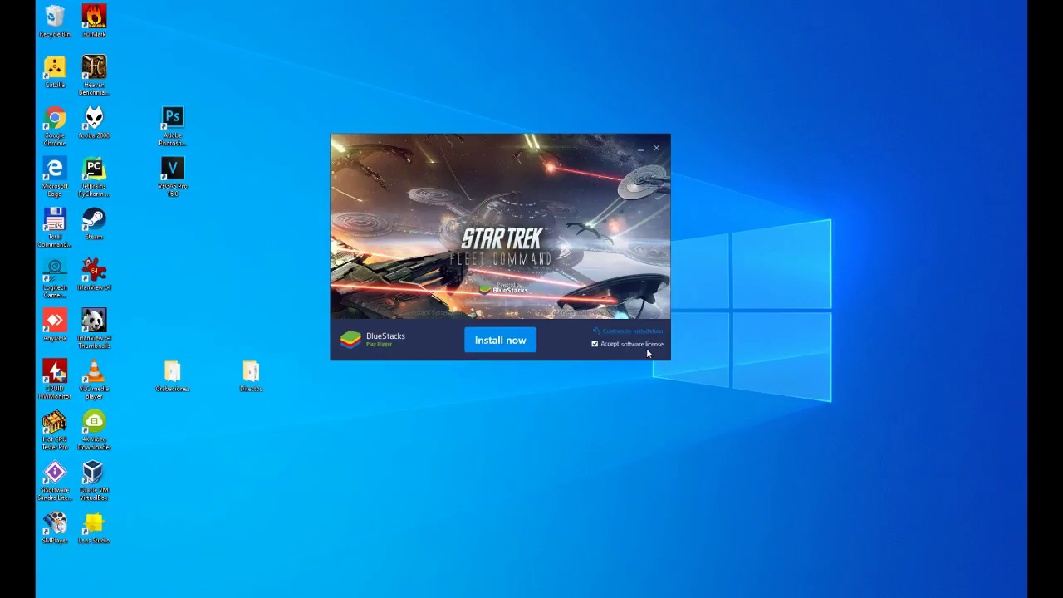
{"action": "left_click", "coordinate": [485, 342]}
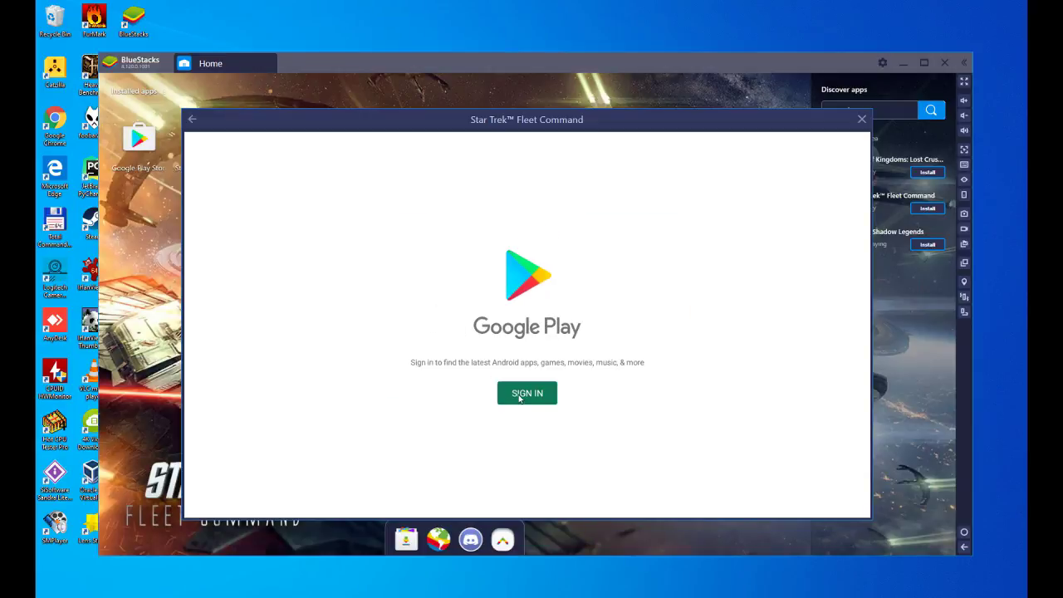
Sign in to Google Play with the Google account and accept its terms and services with Google Drive backup turned off.
{"action": "left_click", "coordinate": [521, 393]}
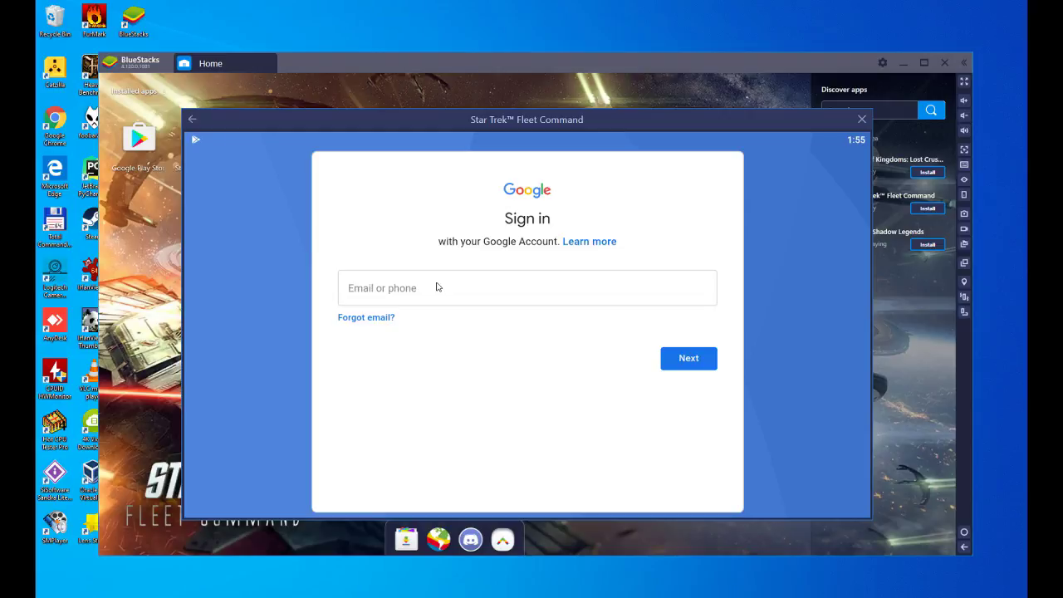
{"action": "left_click", "coordinate": [396, 287]}
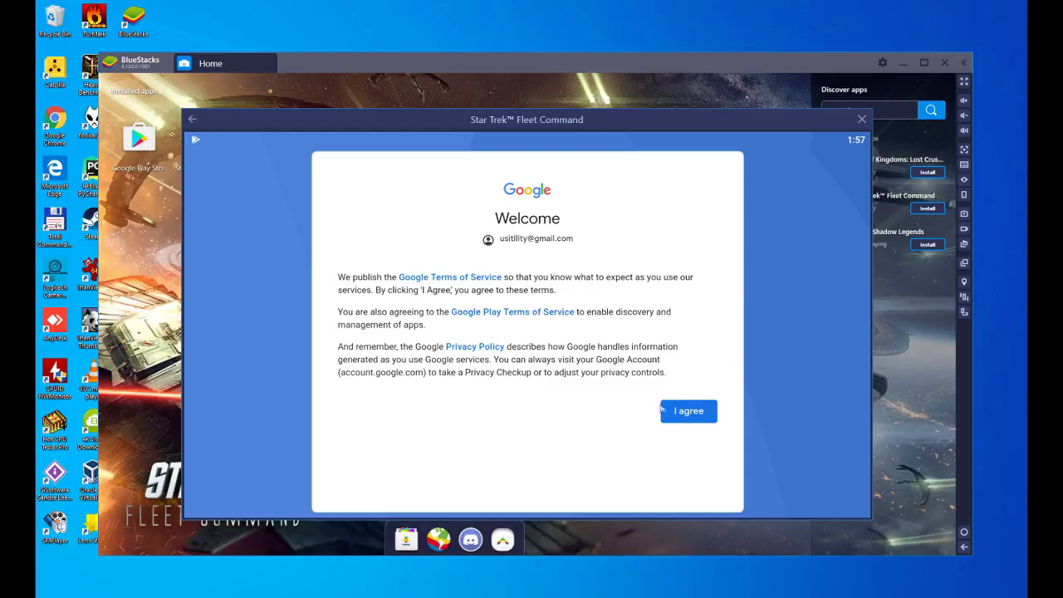
{"action": "left_click", "coordinate": [687, 412]}
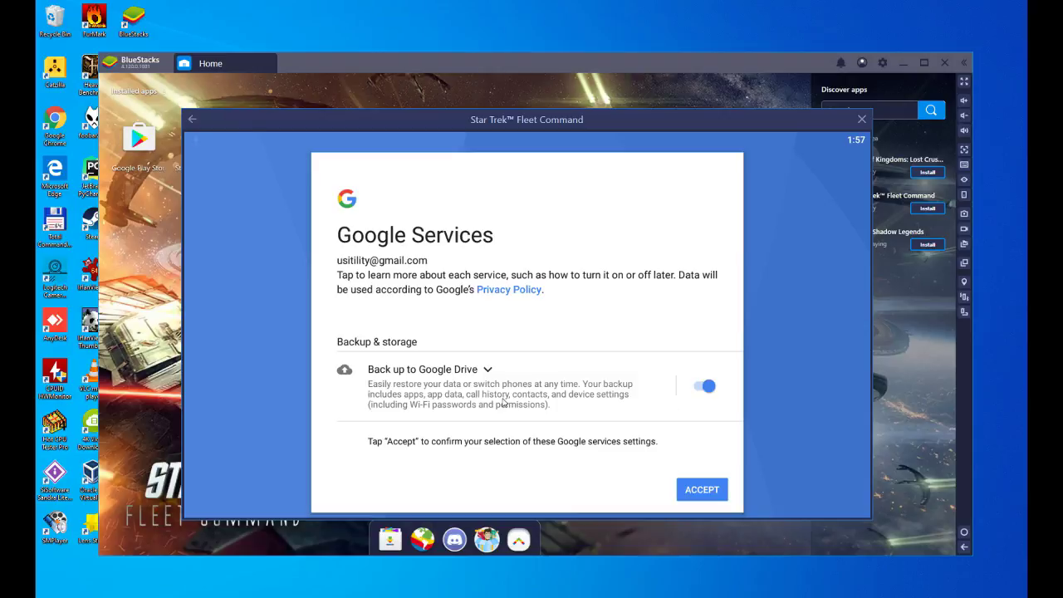
{"action": "left_click", "coordinate": [706, 386]}
{"action": "left_click", "coordinate": [716, 490]}
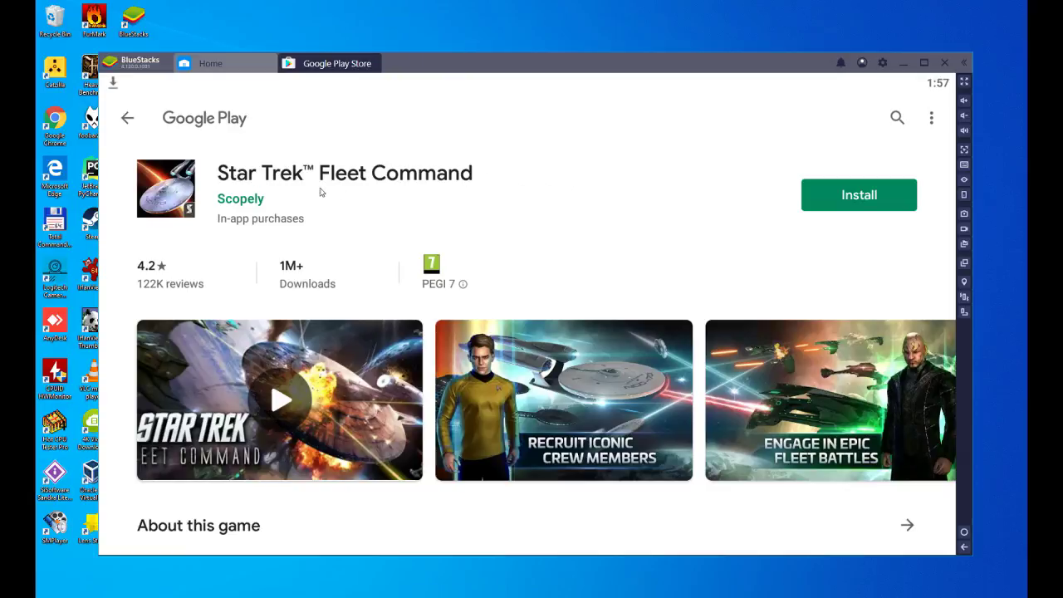
Install Star Trek Fleet Command, completing the account setup without adding a payment option.
{"action": "left_click", "coordinate": [852, 208]}
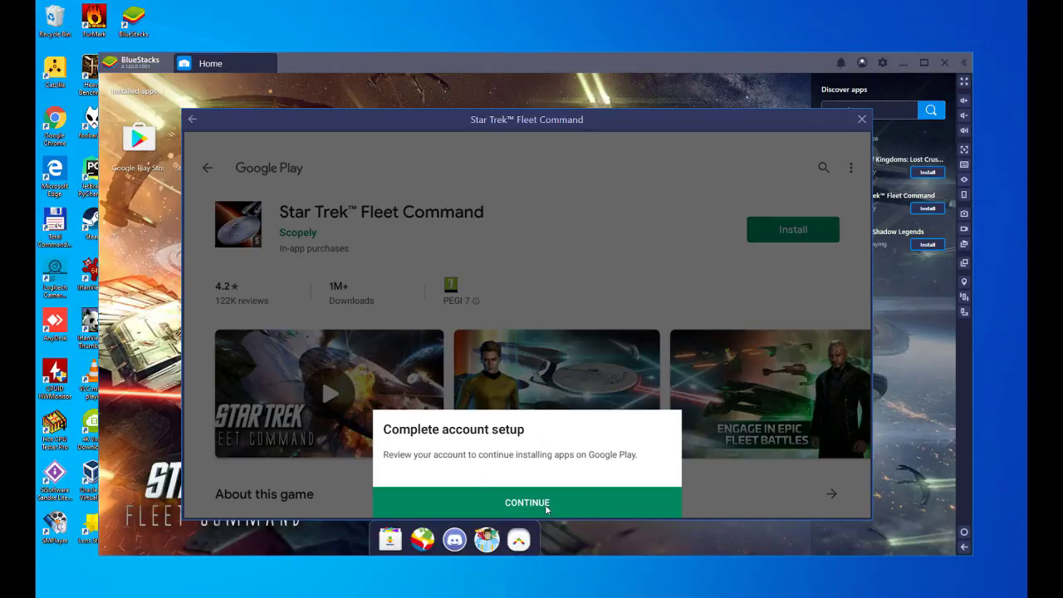
{"action": "left_click", "coordinate": [547, 506]}
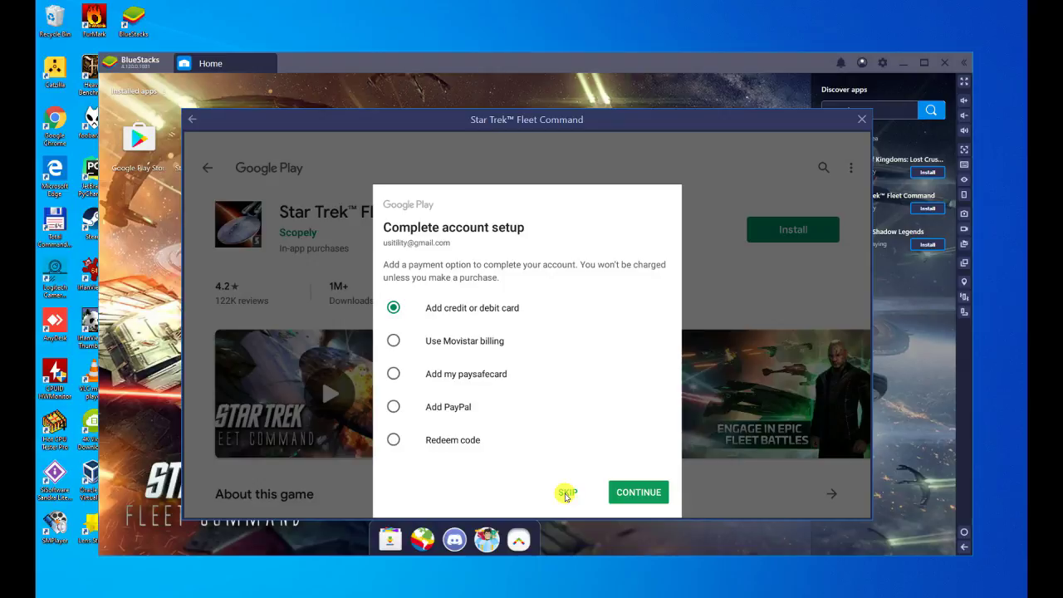
{"action": "left_click", "coordinate": [566, 494]}
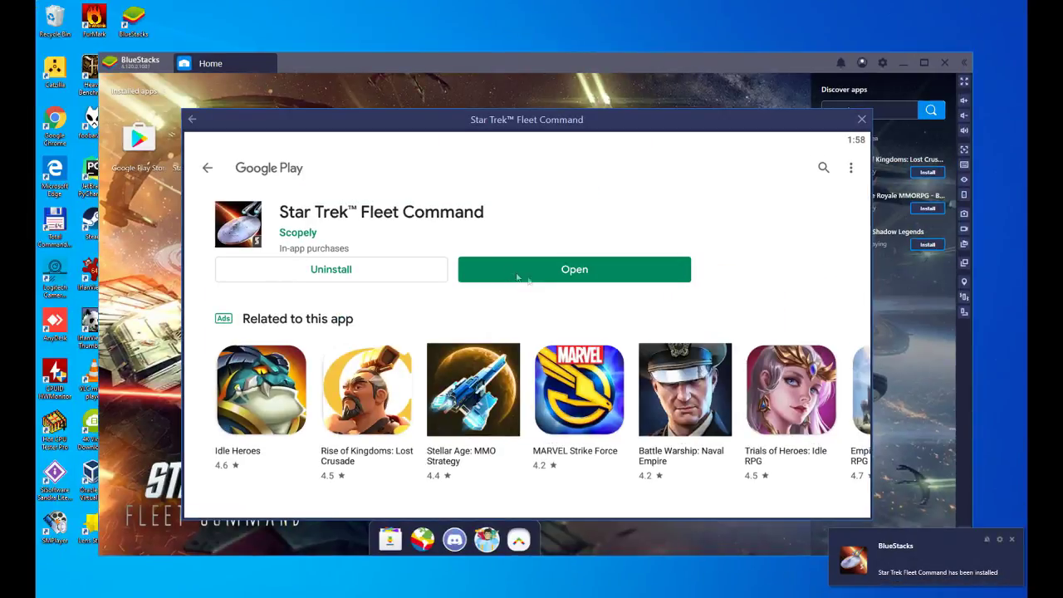
Launch the installed Star Trek Fleet Command game and allow it to access photos, media and files.
{"action": "left_click", "coordinate": [568, 270]}
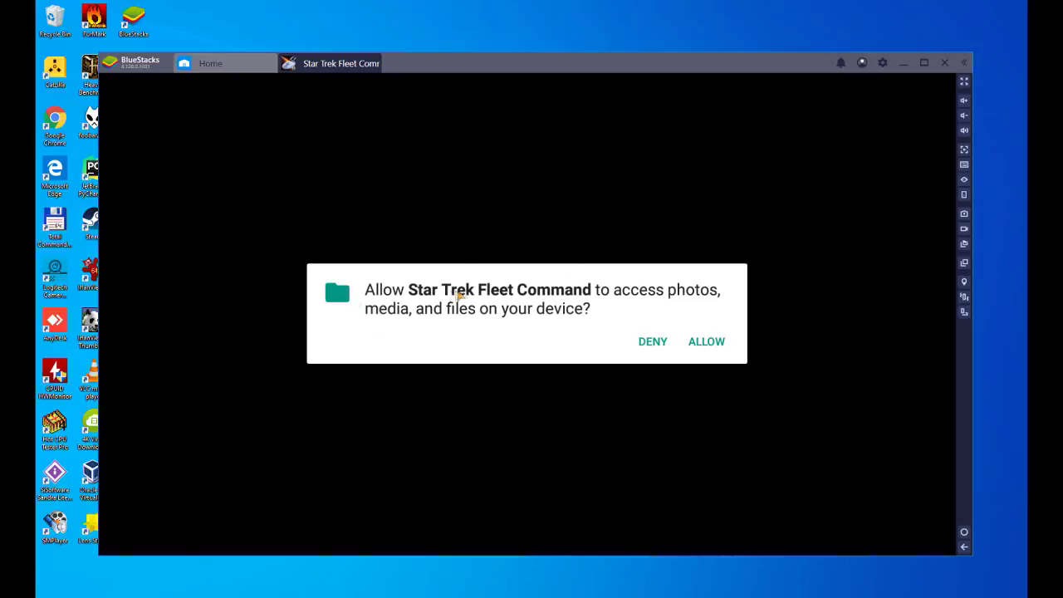
{"action": "left_click", "coordinate": [706, 341]}
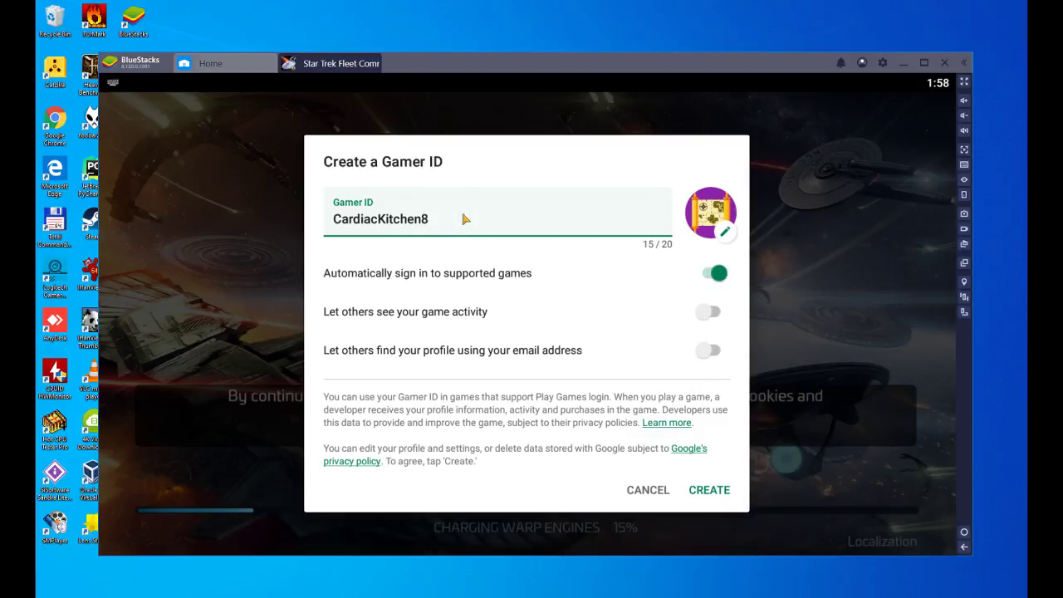
Replace the suggested Gamer ID with the player's own nickname and create the gamer profile.
{"action": "key", "text": "ctrl+BackSpace"}
{"action": "type", "text": "Usitili8"}
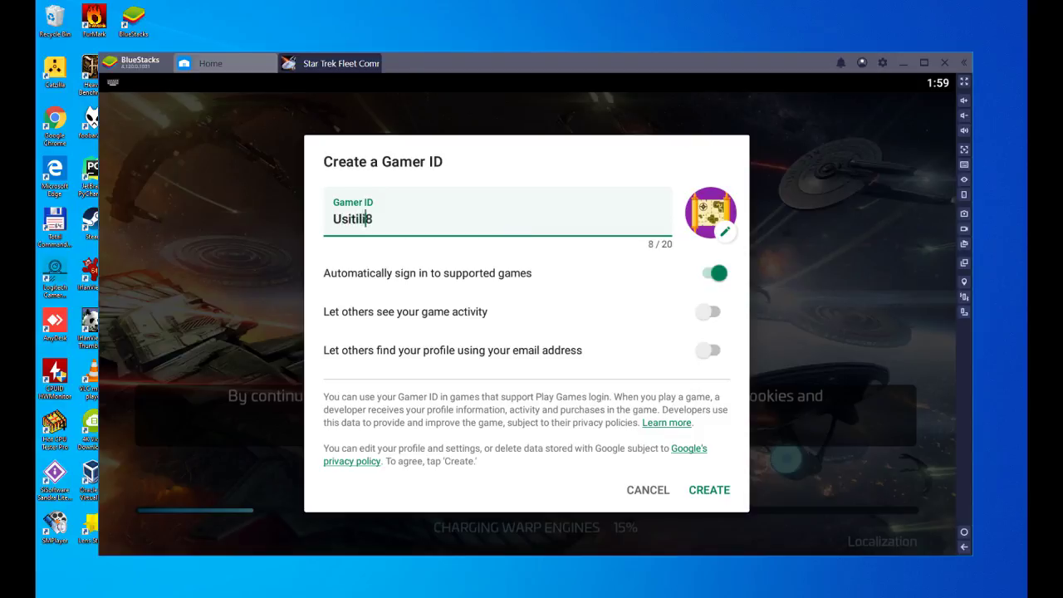
{"action": "key", "text": "Delete"}
{"action": "type", "text": "lity"}
{"action": "left_click", "coordinate": [710, 491]}
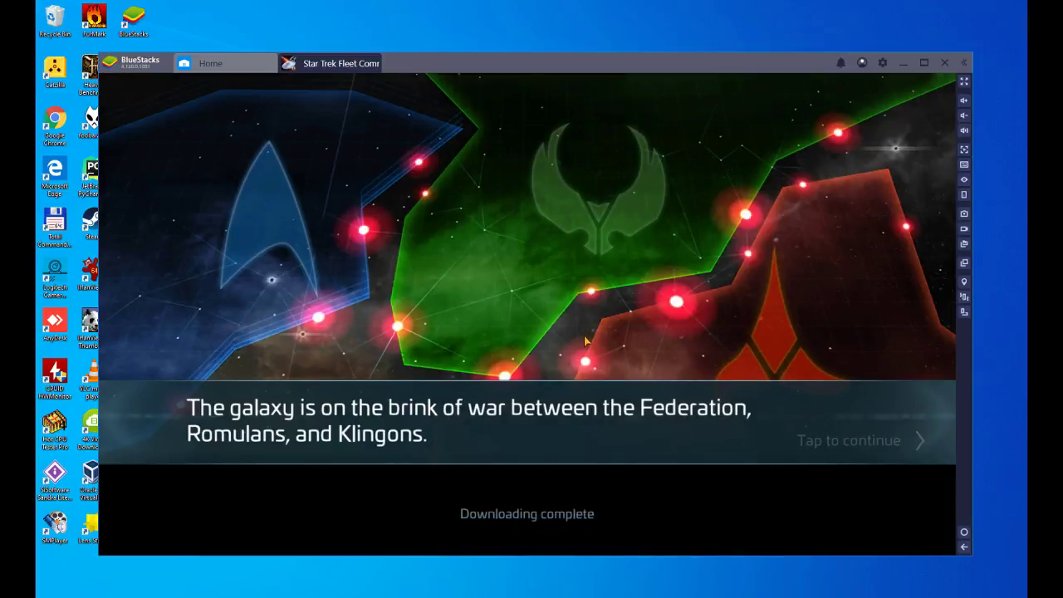
Examine the Advanced and Preferences sections of the emulator settings, leaving the options unchanged.
{"action": "left_click", "coordinate": [883, 63]}
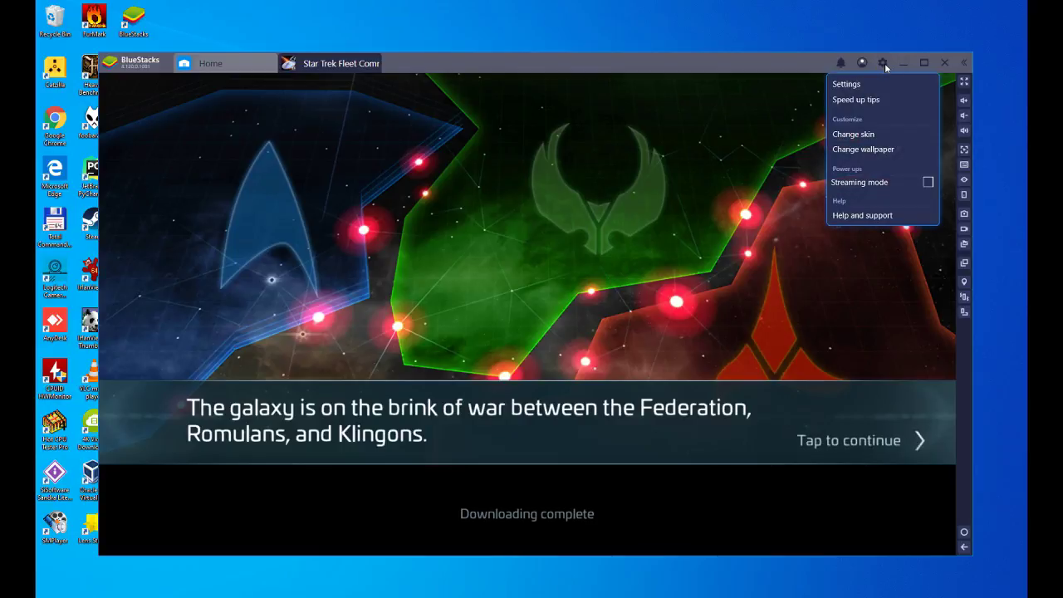
{"action": "left_click", "coordinate": [838, 84]}
{"action": "left_click", "coordinate": [392, 289]}
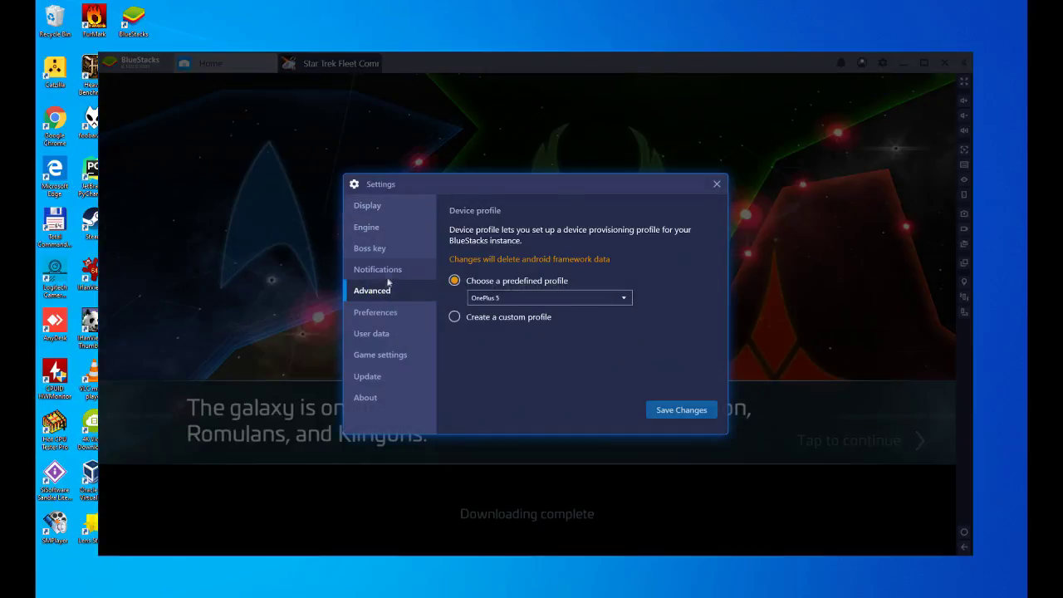
{"action": "left_click", "coordinate": [386, 310]}
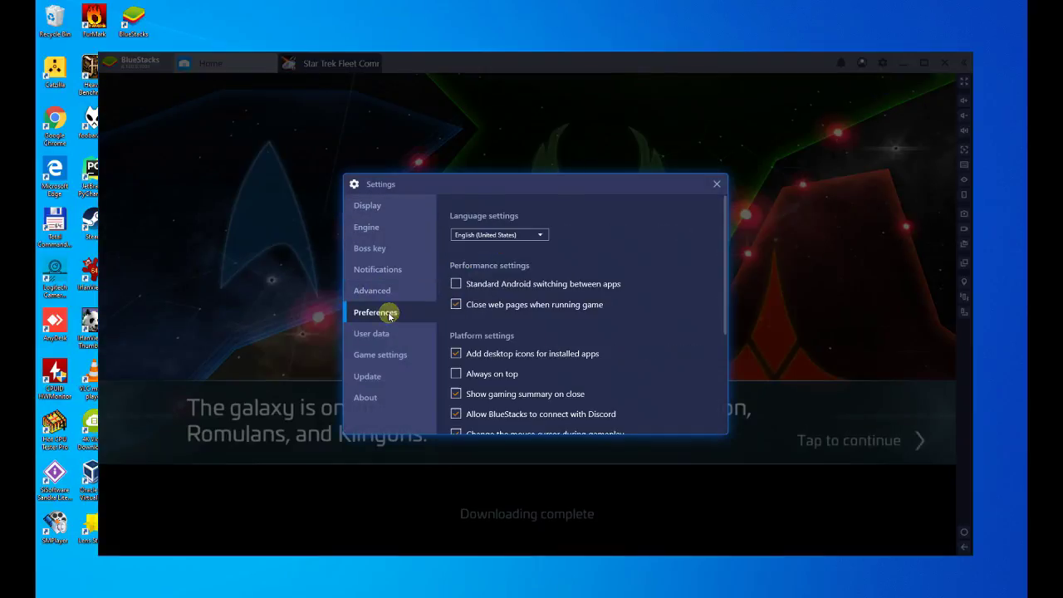
{"action": "left_click", "coordinate": [716, 185]}
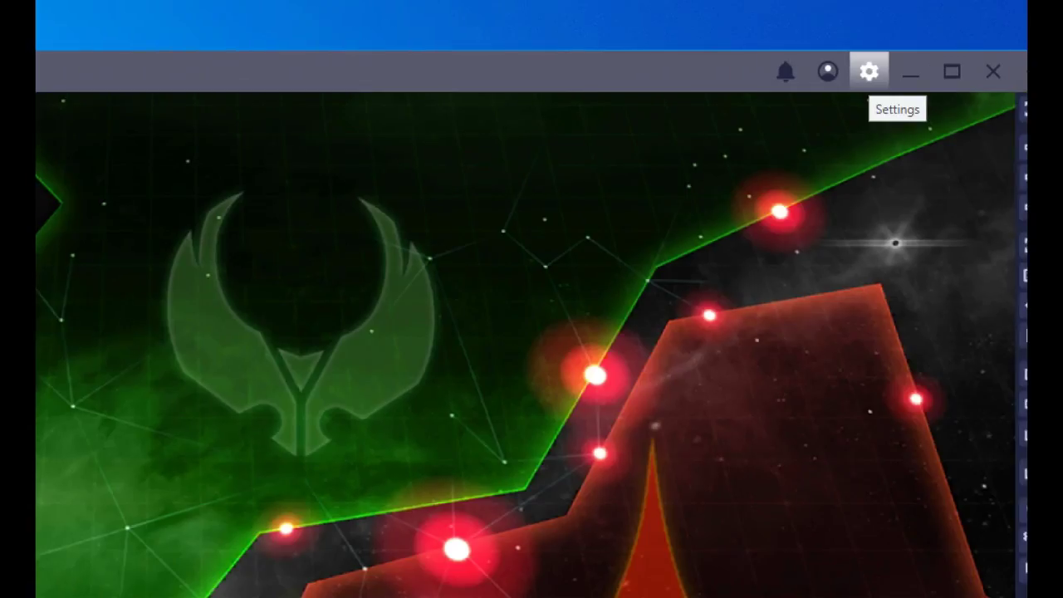
Set the emulator language to español (España) in the Preferences settings and close the settings.
{"action": "left_click", "coordinate": [885, 72]}
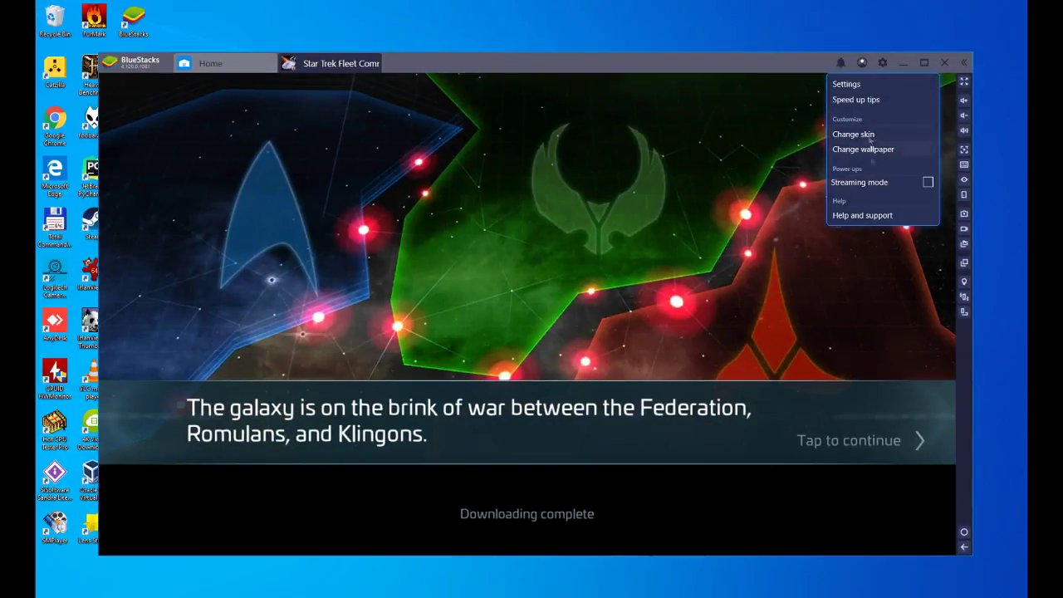
{"action": "left_click", "coordinate": [860, 85]}
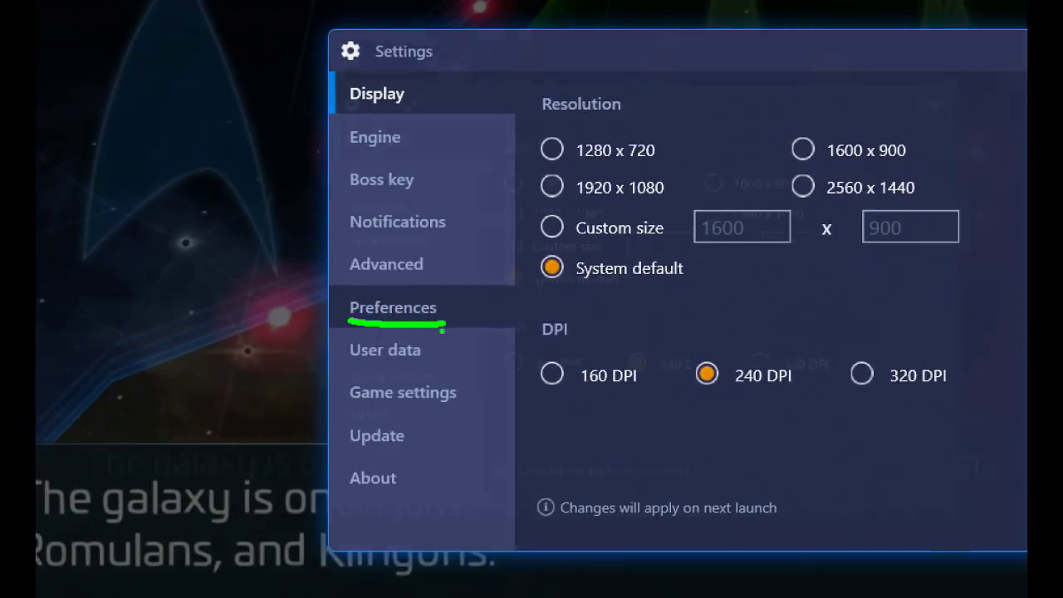
{"action": "left_click", "coordinate": [383, 307]}
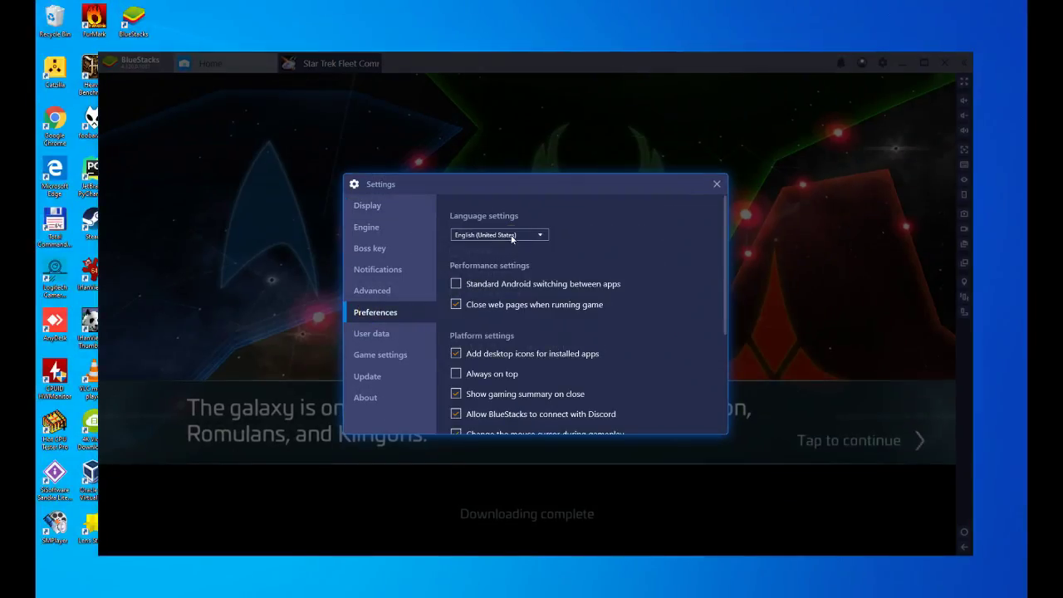
{"action": "left_click", "coordinate": [512, 238]}
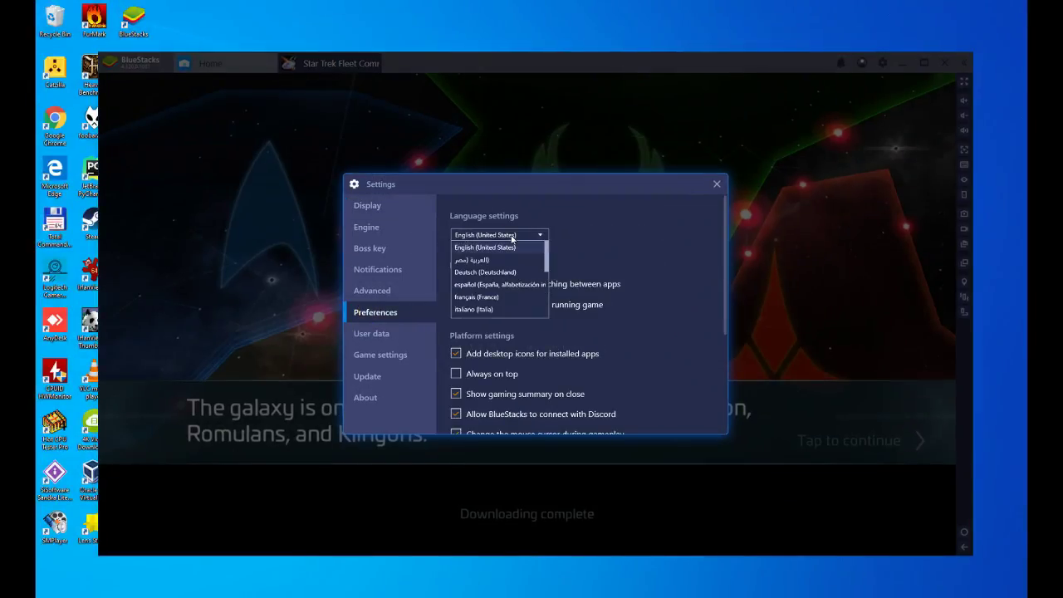
{"action": "left_click", "coordinate": [504, 284]}
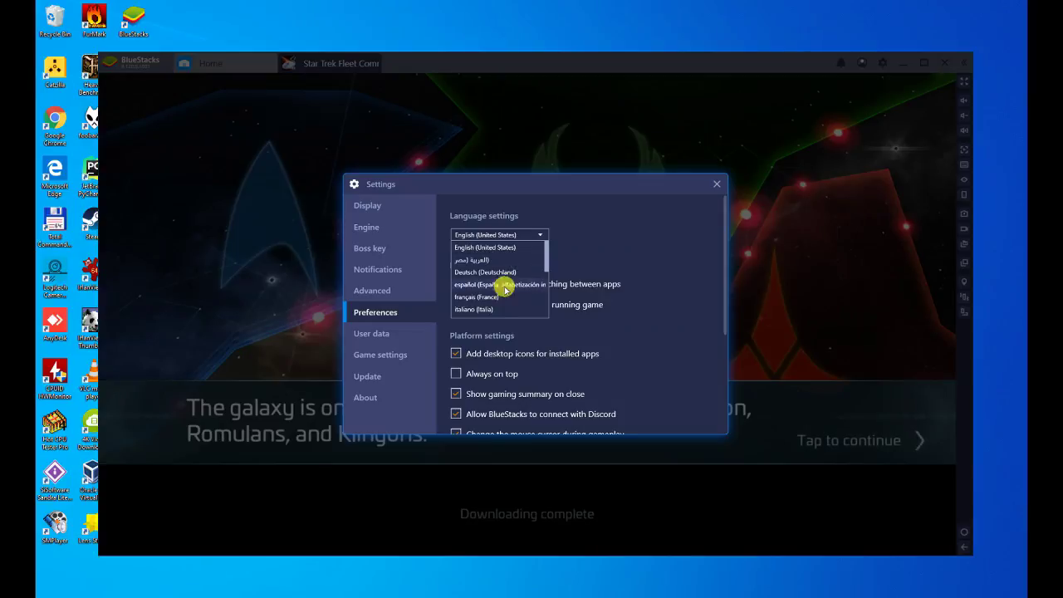
{"action": "left_click", "coordinate": [716, 185]}
Advance through the Star Trek Fleet Command introduction story screens to start the game.
{"action": "left_click", "coordinate": [871, 439]}
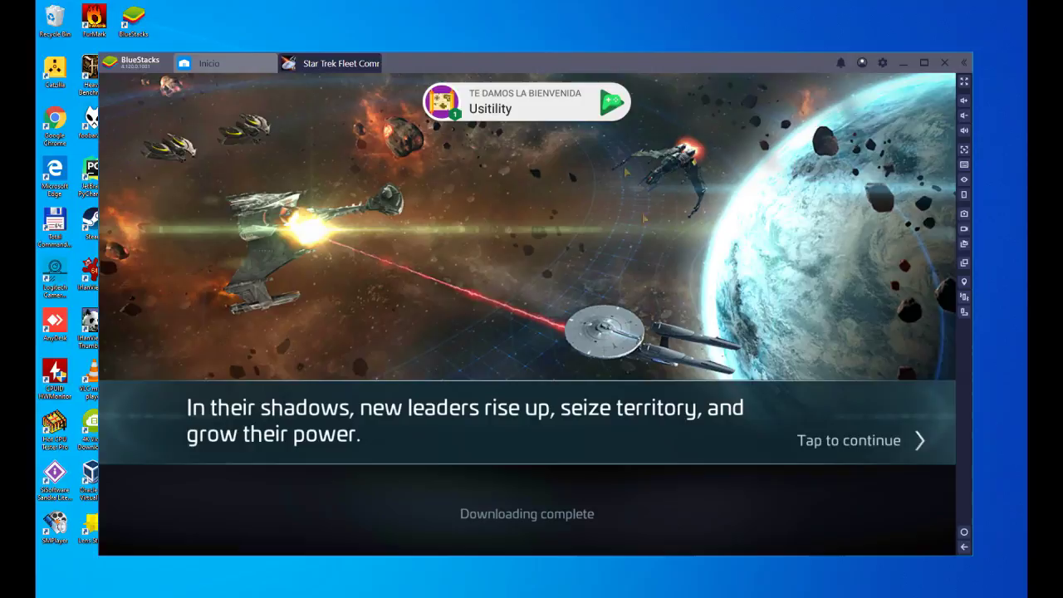
{"action": "left_click", "coordinate": [850, 449]}
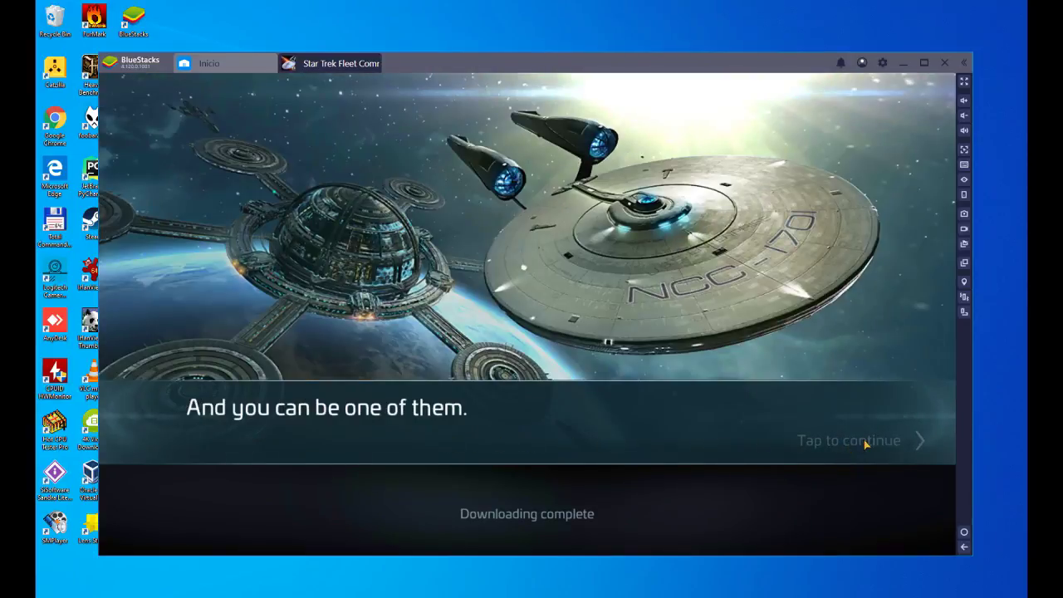
{"action": "left_click", "coordinate": [863, 445]}
{"action": "left_click", "coordinate": [858, 441]}
{"action": "left_click", "coordinate": [860, 446]}
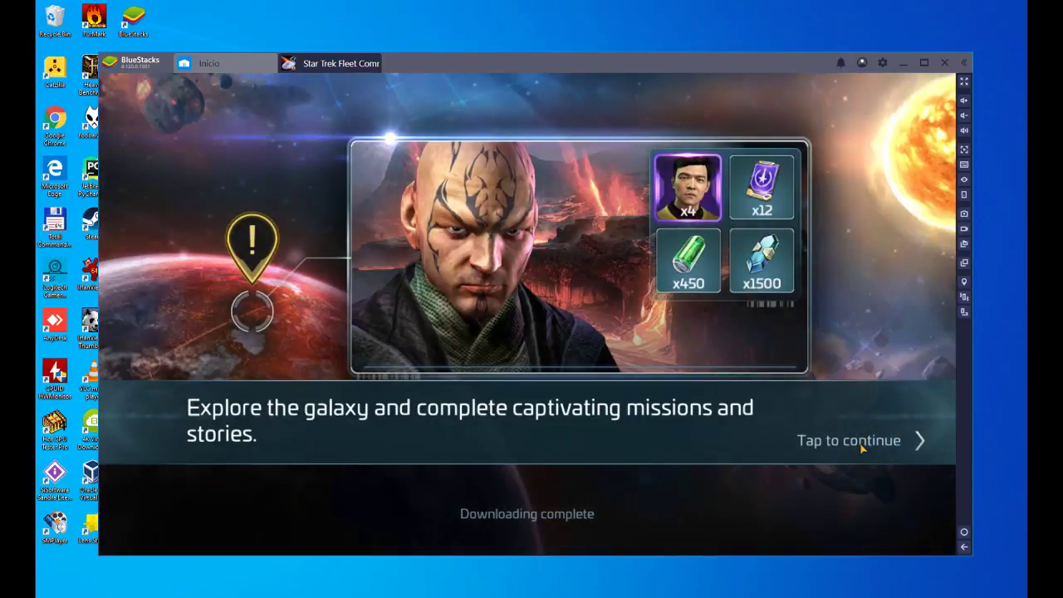
{"action": "left_click", "coordinate": [861, 444]}
{"action": "left_click", "coordinate": [861, 444]}
{"action": "left_click", "coordinate": [855, 442]}
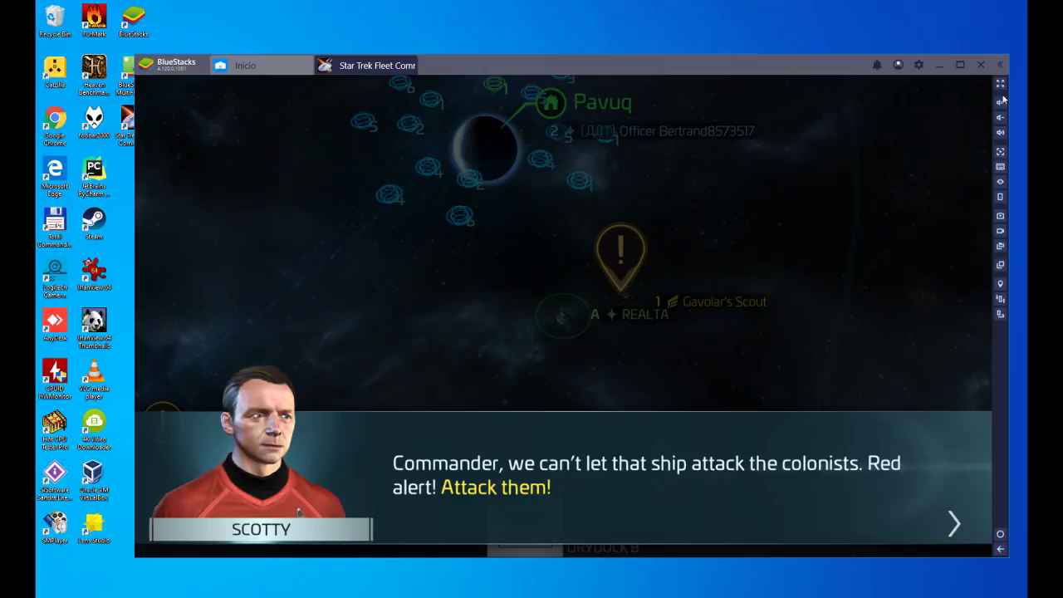
Try the game in full screen and in a maximized window, restoring the emulator window to its original size.
{"action": "key", "text": "F11"}
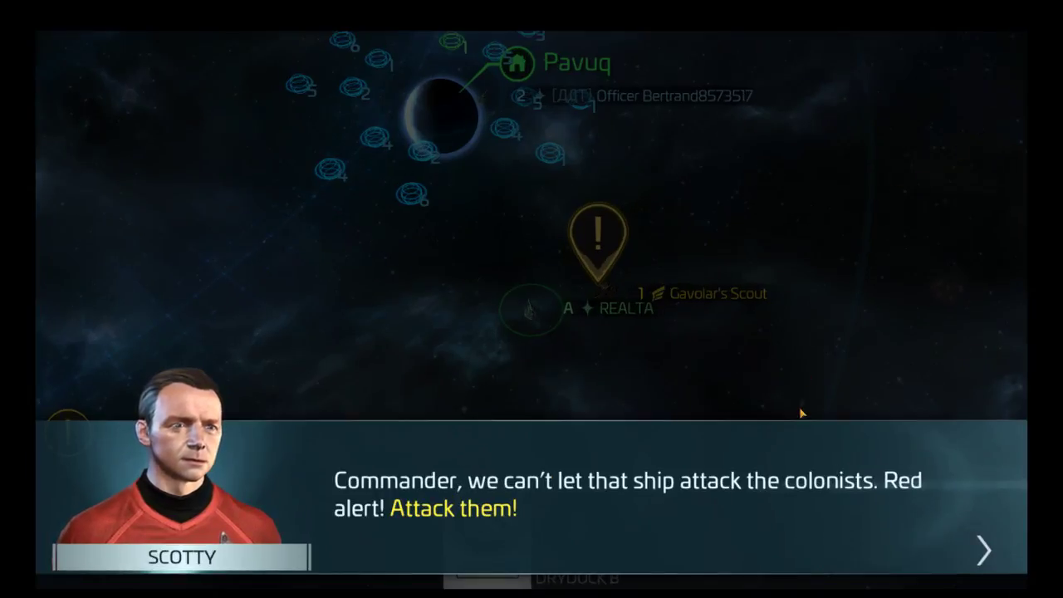
{"action": "left_click", "coordinate": [711, 190]}
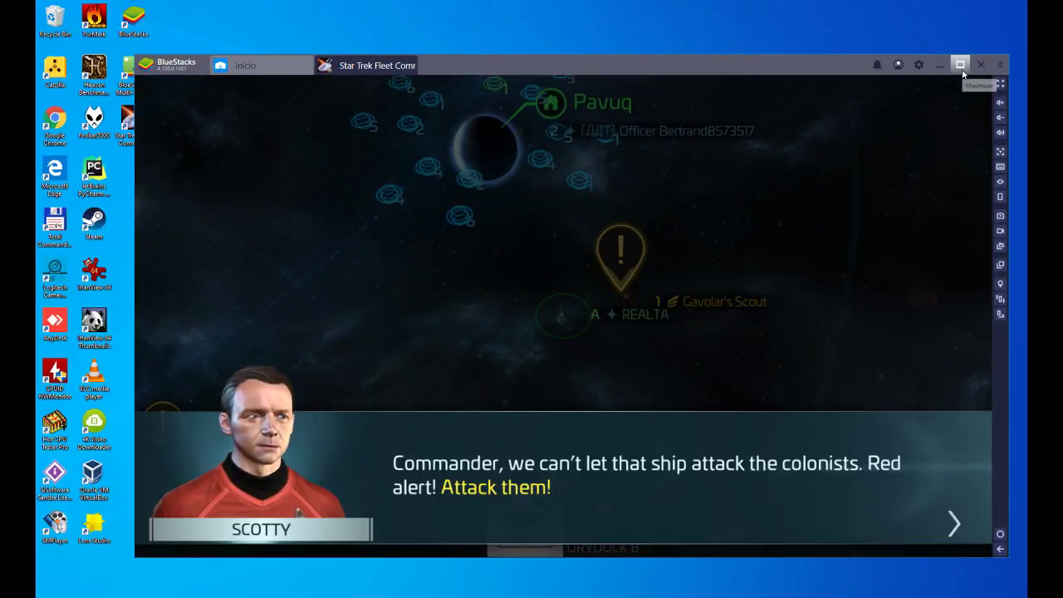
{"action": "left_click", "coordinate": [957, 66]}
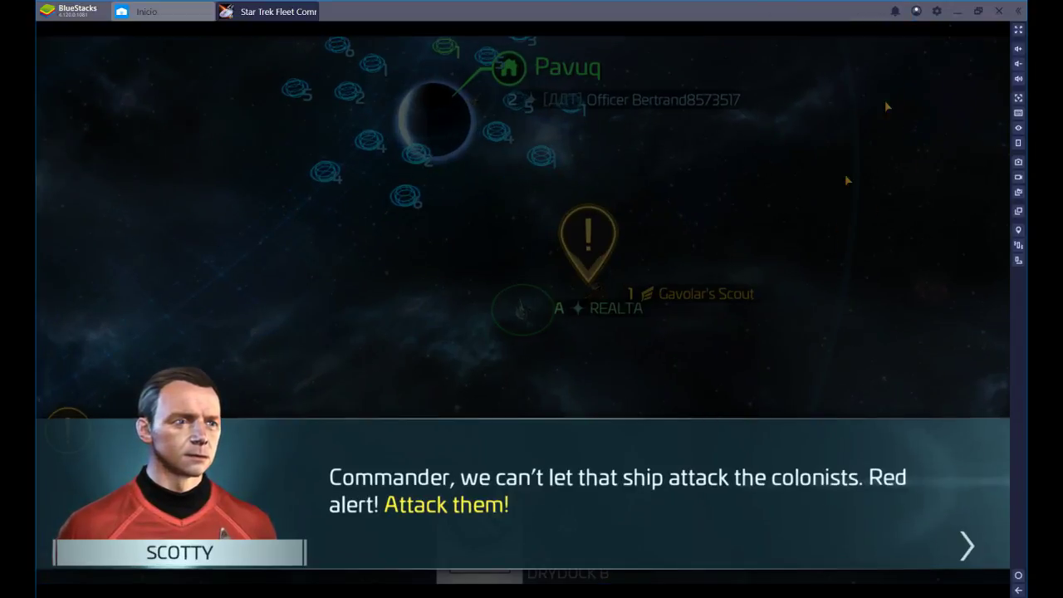
{"action": "left_click", "coordinate": [979, 11]}
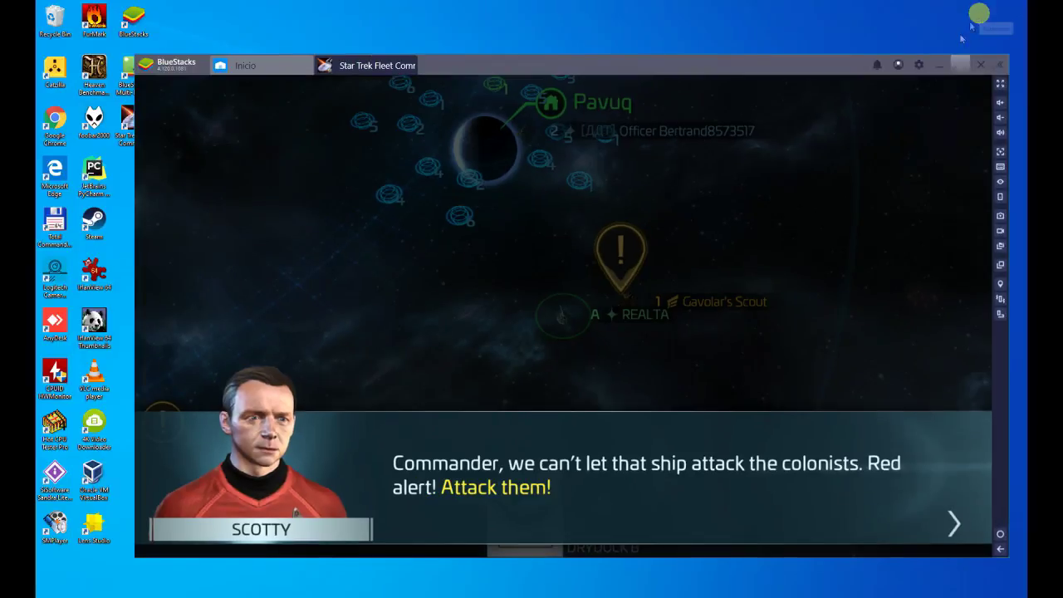